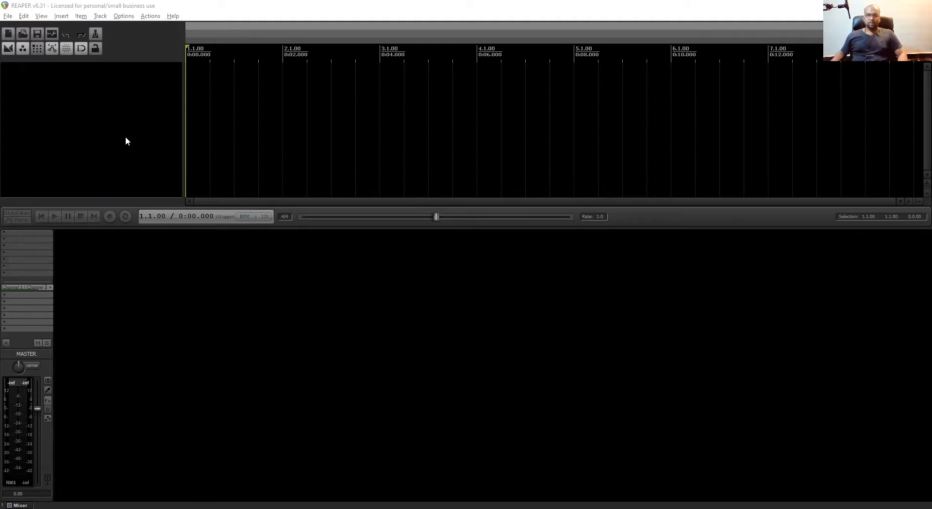
Step: Import 'Red River Vally- a Western Song Sample' from the Desktop onto a new track
key(Insert)
click(41, 155)
scroll(237, 167, down, 5)
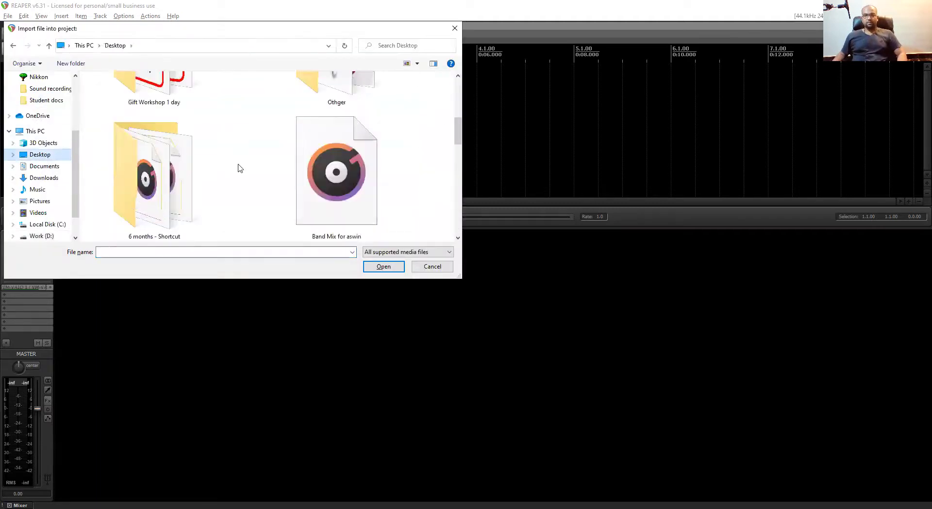
scroll(237, 166, up, 2)
scroll(291, 183, down, 5)
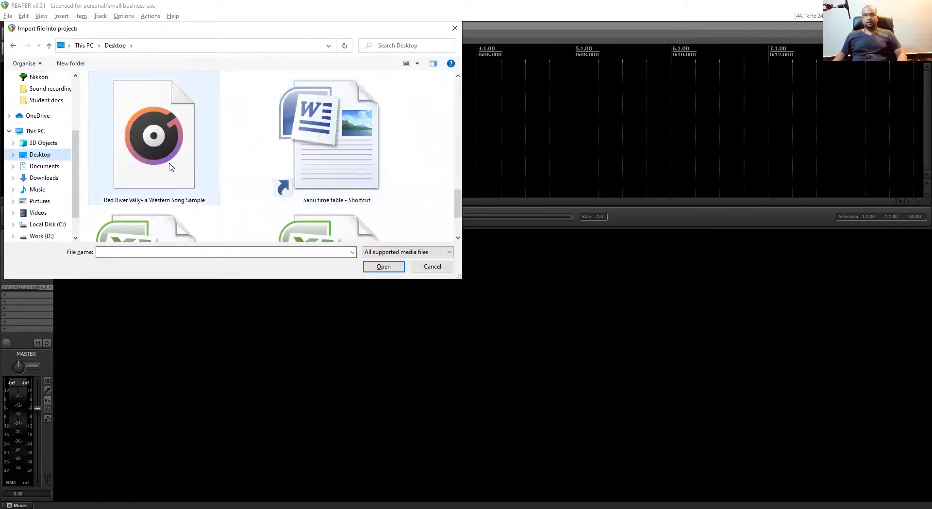
click(170, 165)
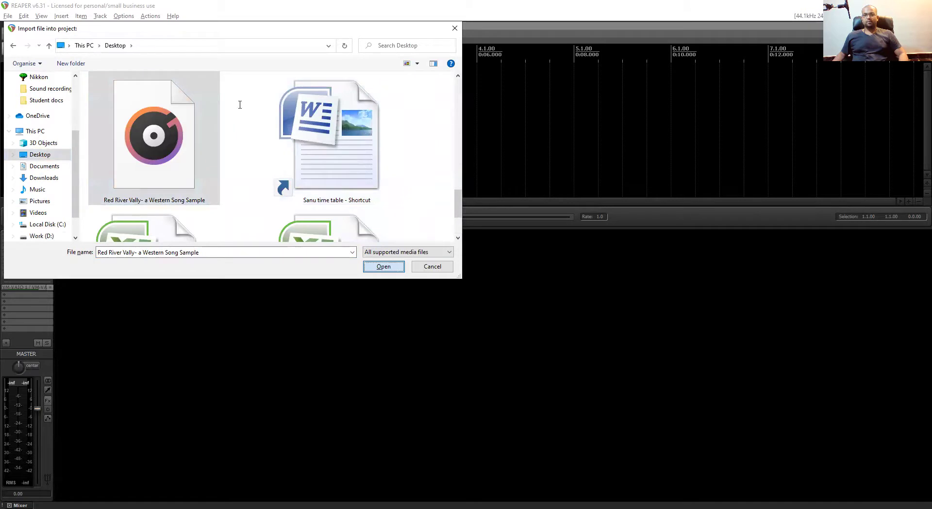
key(Return)
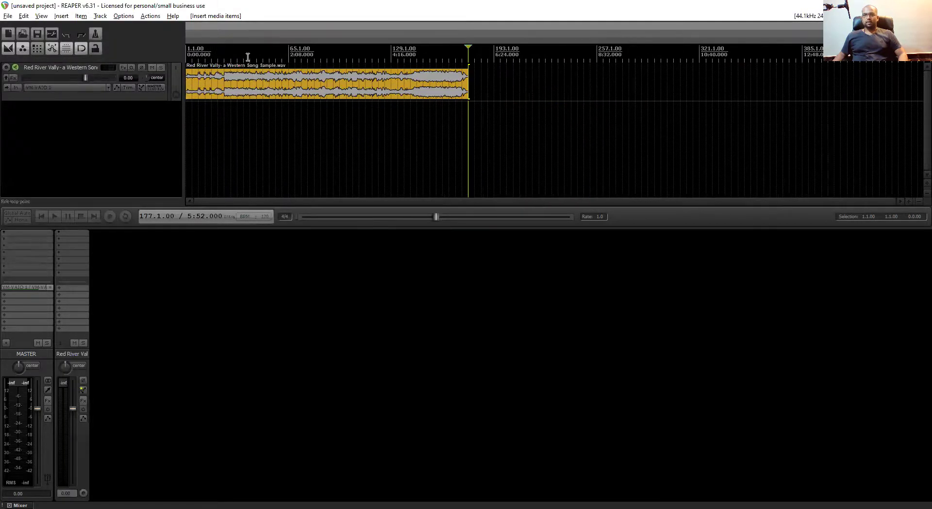
Step: Play the song from around 1:01, then from near its start
click(237, 56)
key(space)
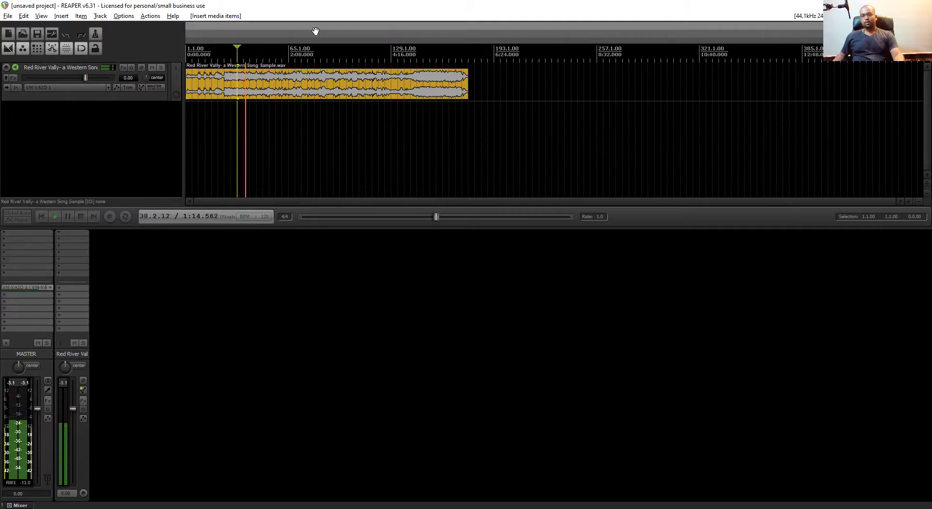
key(space)
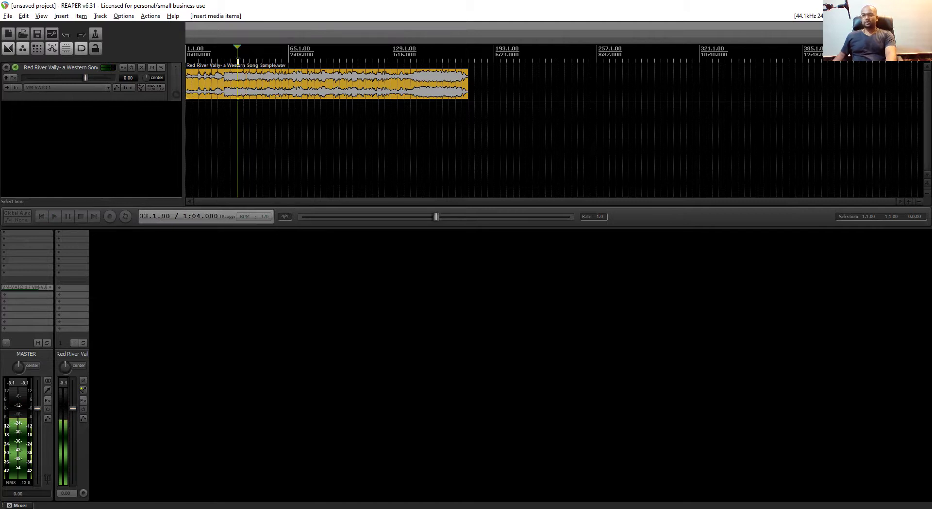
key(space)
key(space)
key(space)
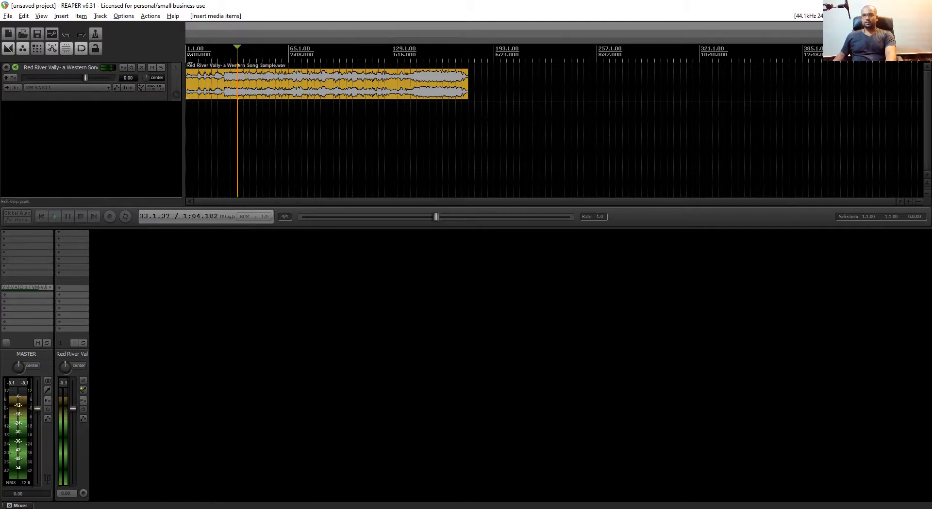
click(190, 57)
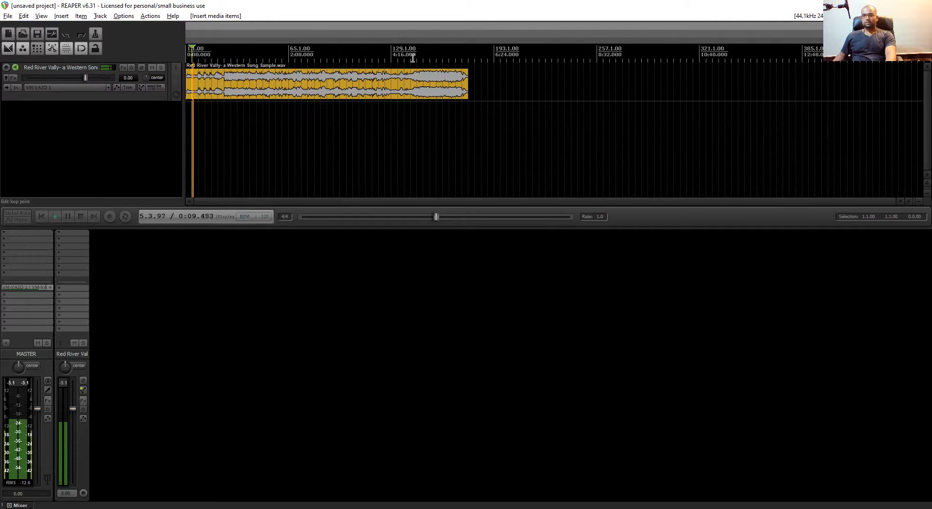
key(space)
Step: Zoom the timeline in, play from 0:00.500, and select the song item
scroll(197, 57, up, 6)
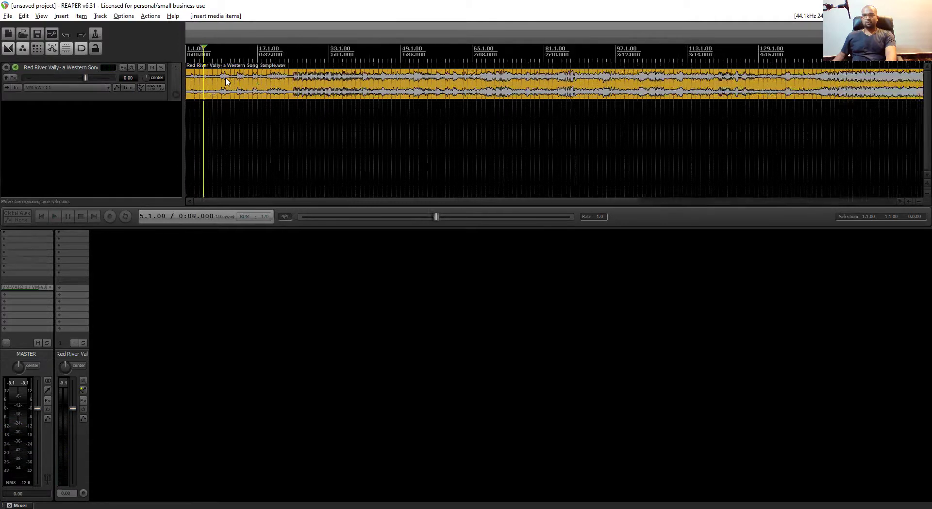
click(197, 57)
key(space)
key(space)
click(192, 54)
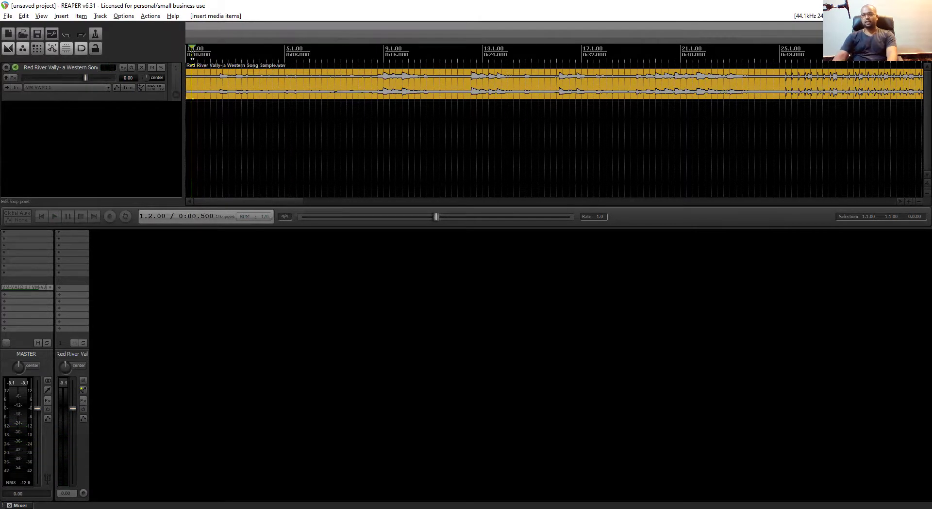
key(space)
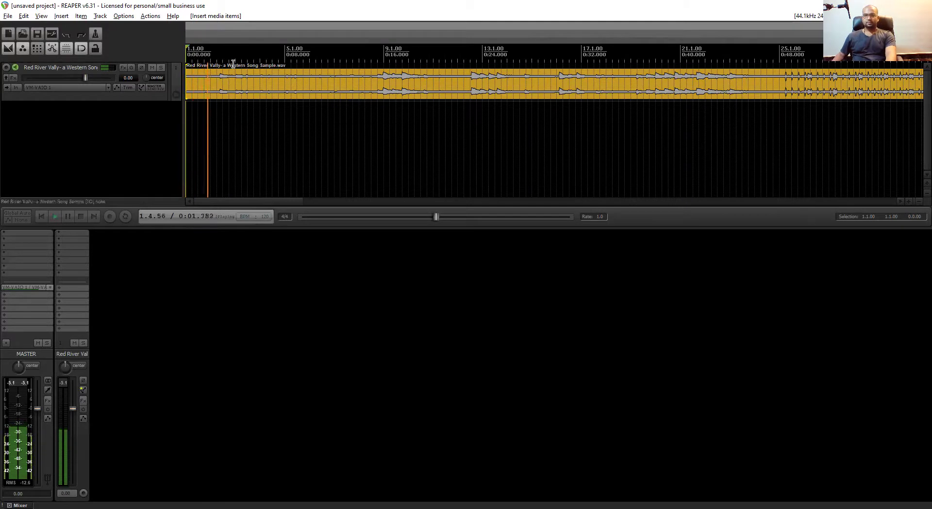
key(space)
click(236, 81)
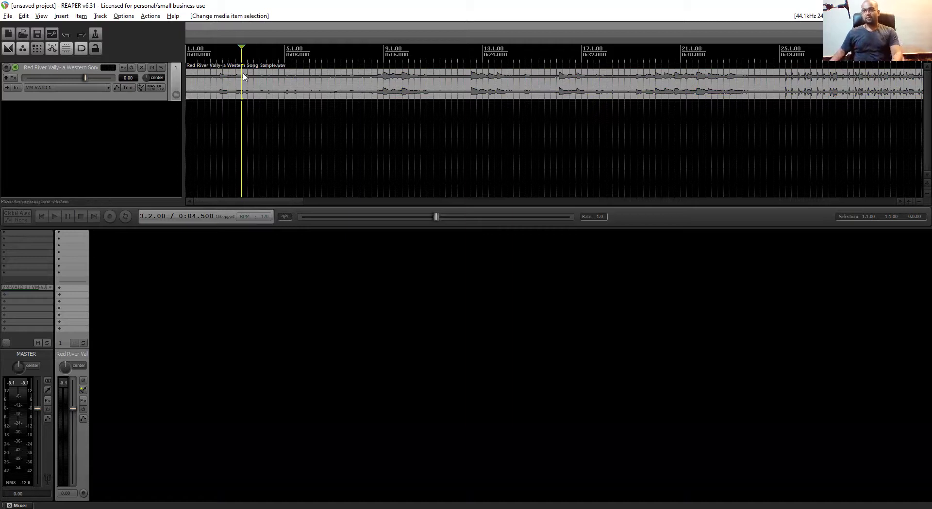
Step: Play the song briefly from 0:21
click(445, 60)
key(space)
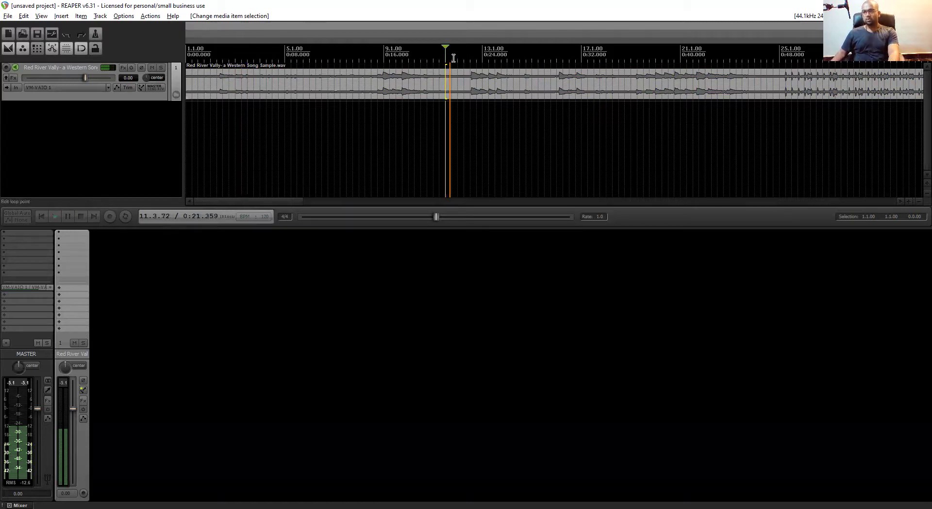
key(space)
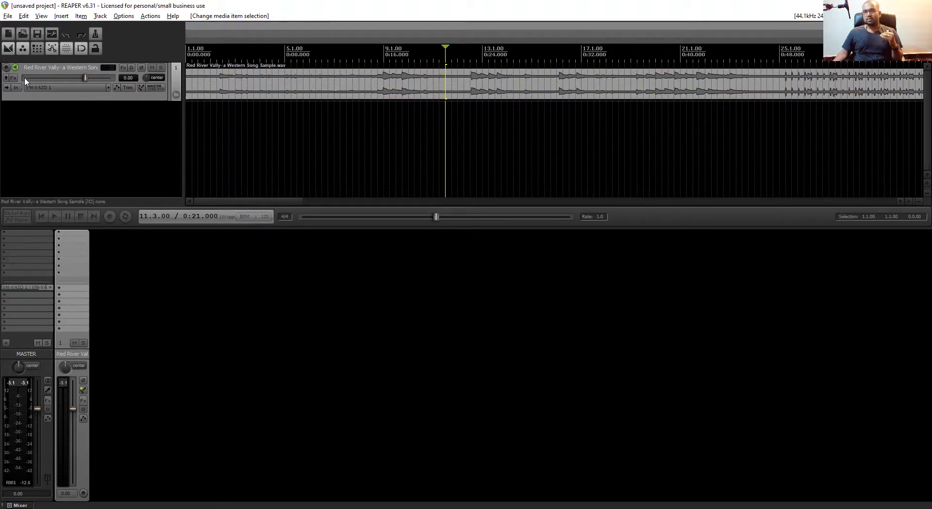
Step: Filter the FX list for 'reaf' and add VST: ReaFir (FFT EQ+Dynamics Processor) to the track
key(f)
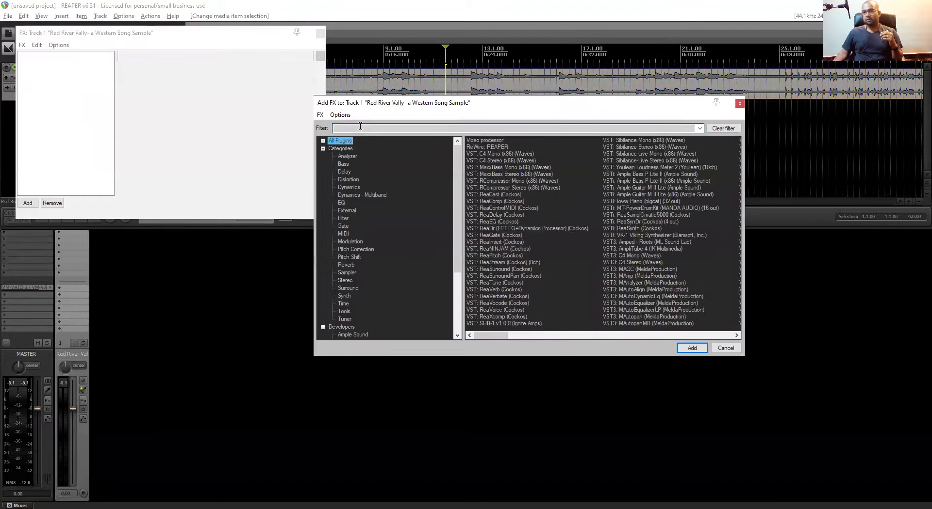
click(357, 129)
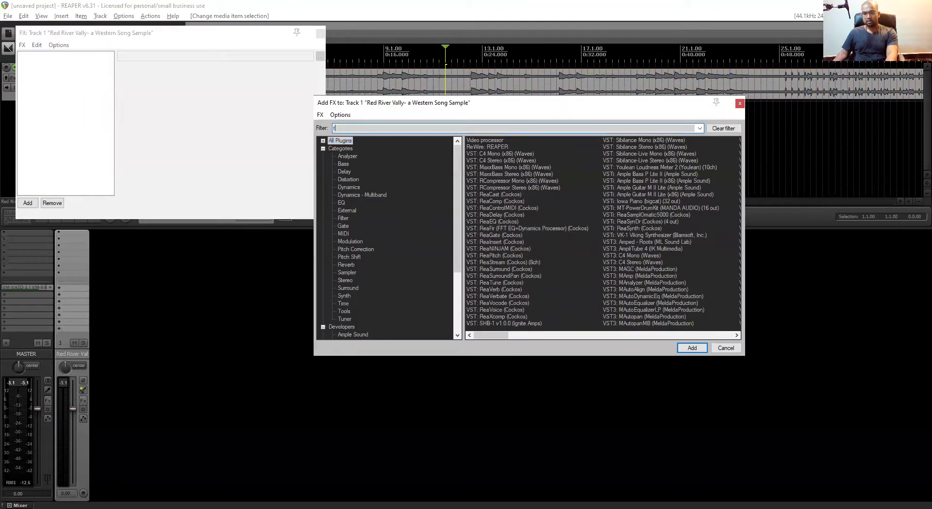
text(reaf)
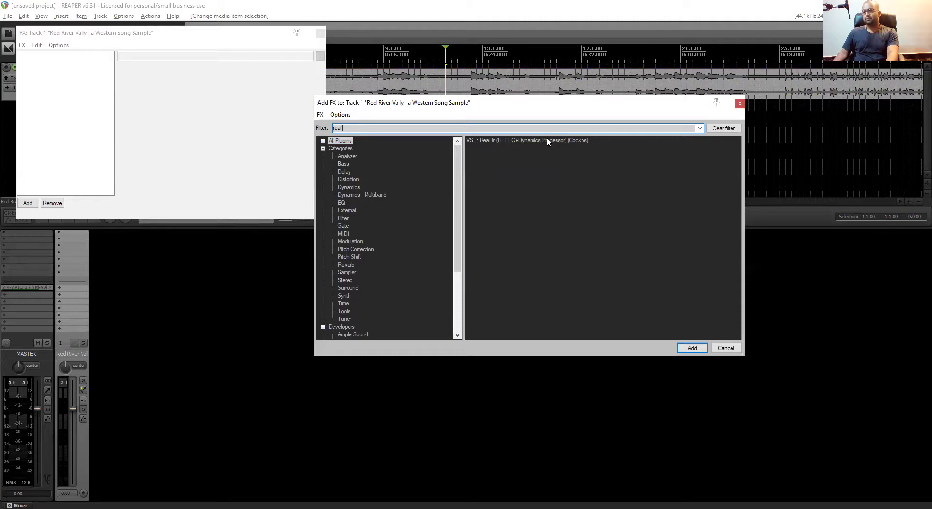
click(531, 141)
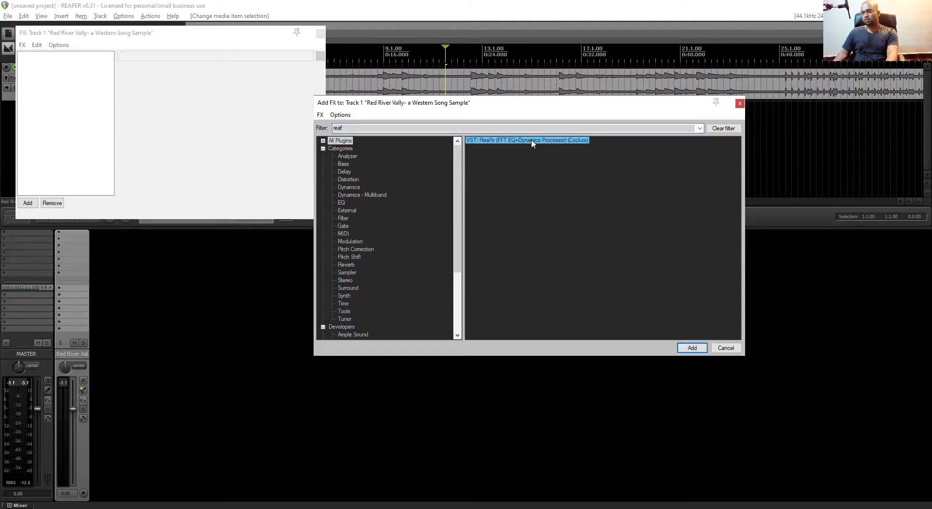
double_click(531, 140)
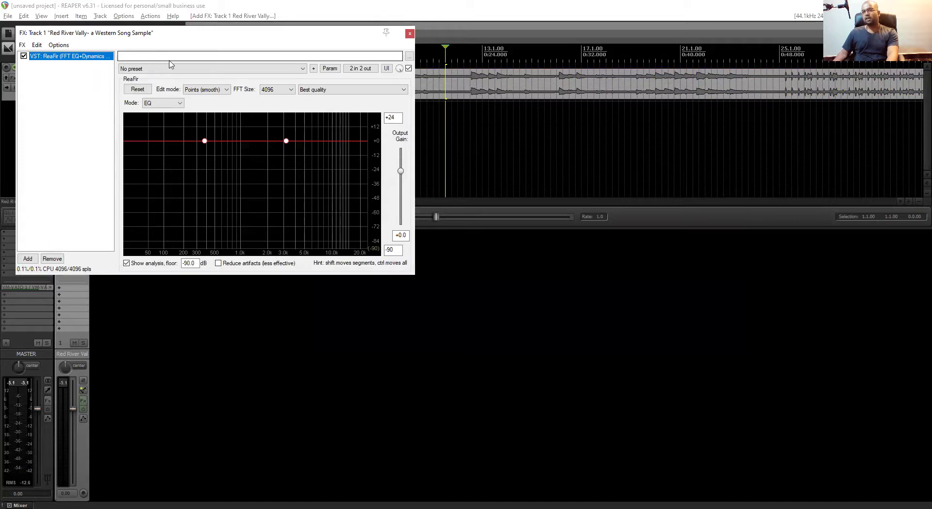
Step: Set ReaFir to Subtract mode with automatic noise-profile building and Points (smooth) editing
click(143, 104)
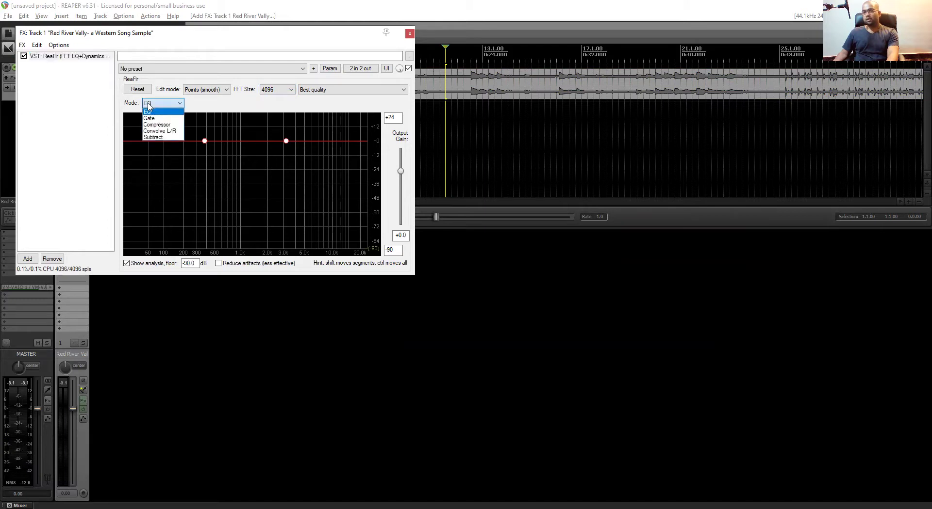
click(165, 138)
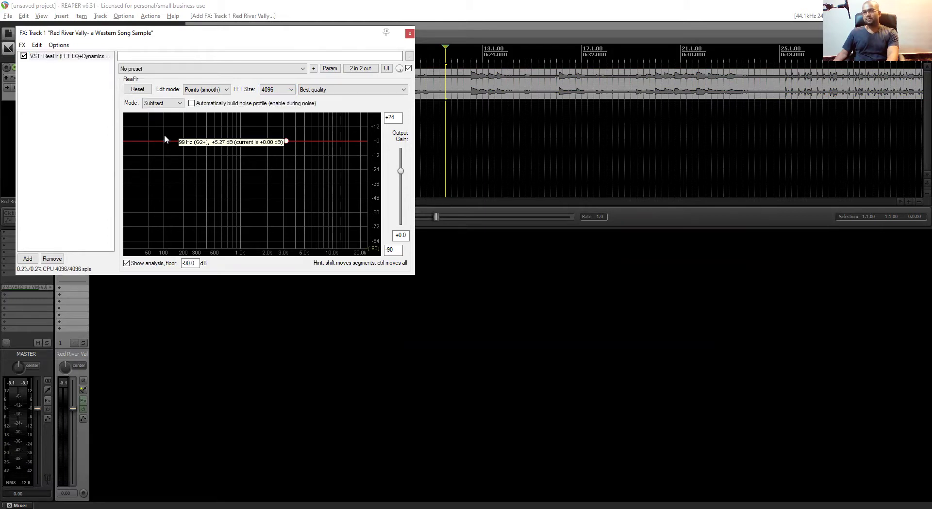
click(191, 103)
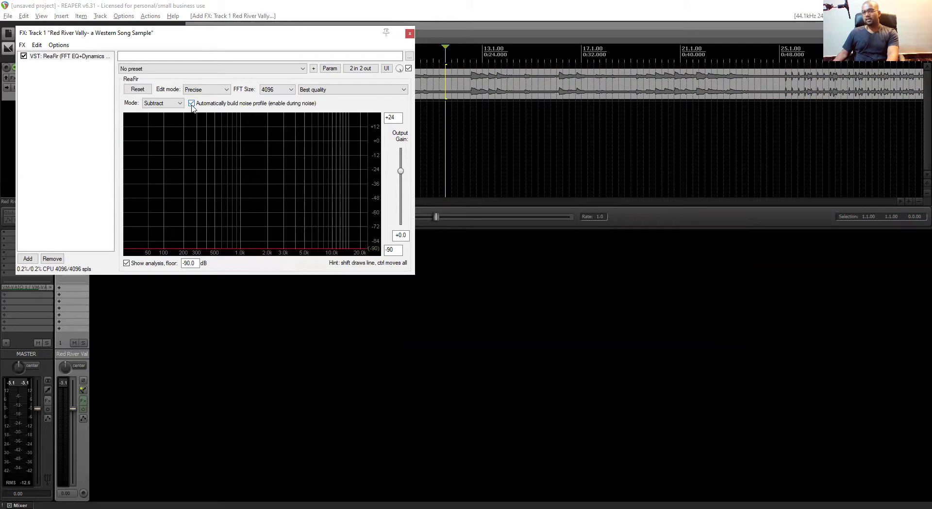
click(202, 90)
click(205, 112)
Step: Set ReaFir's FFT size to 1024, after briefly trying 2048
click(273, 92)
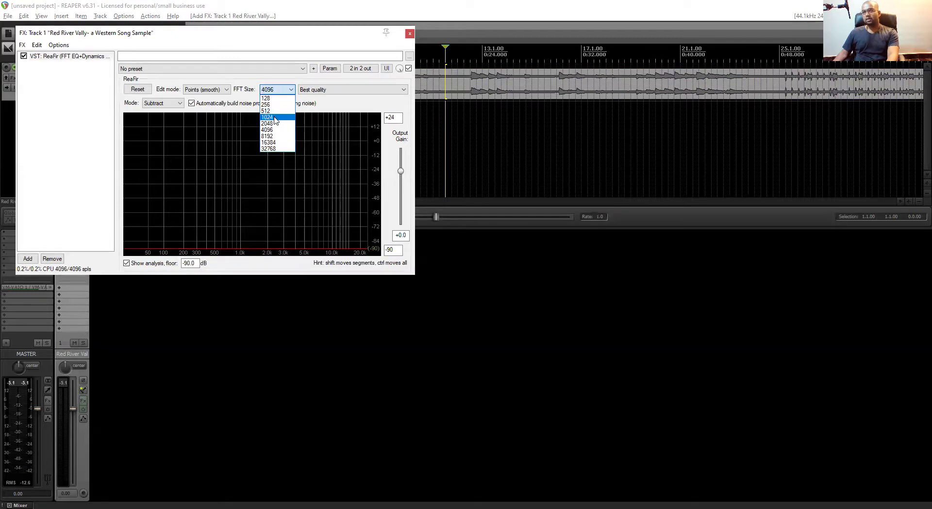
click(275, 118)
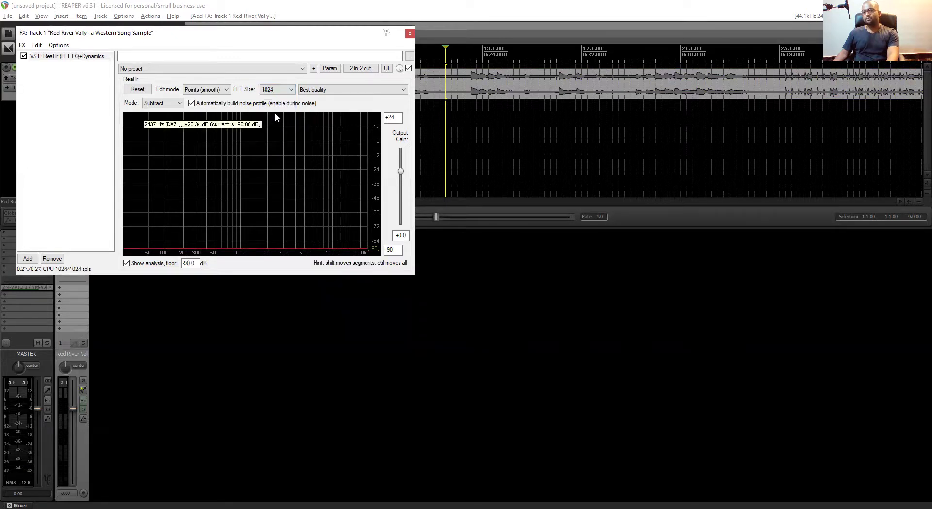
click(284, 91)
click(282, 124)
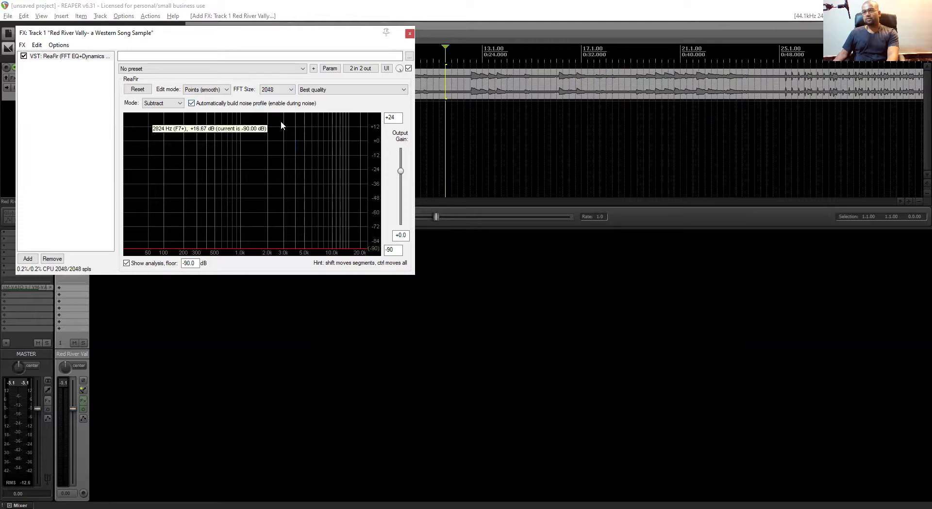
click(276, 90)
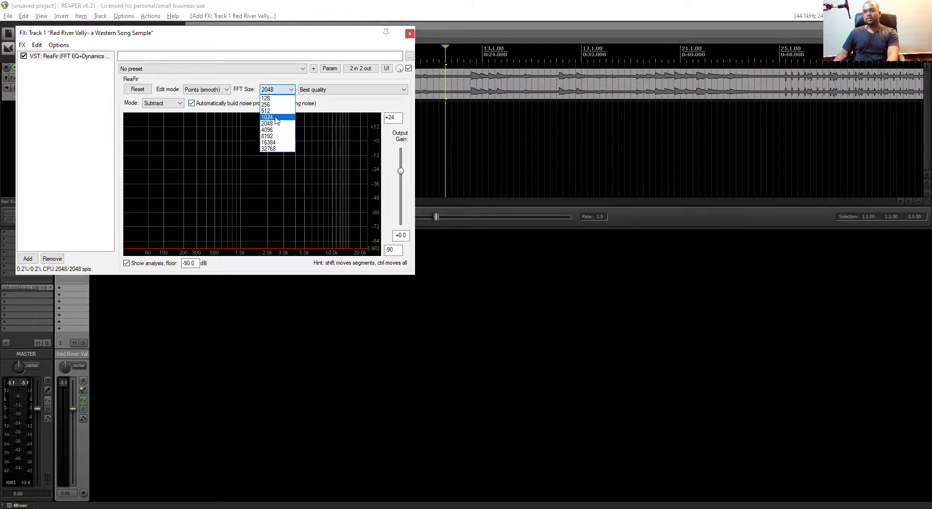
click(275, 117)
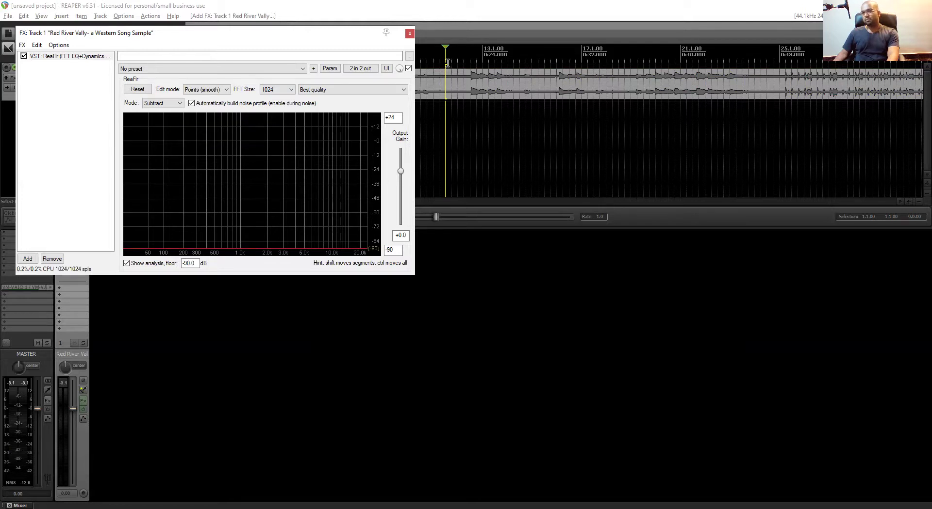
Step: Loop-play a short time selection with Repeat on so ReaFir learns the noise profile
drag(447, 62, 464, 63)
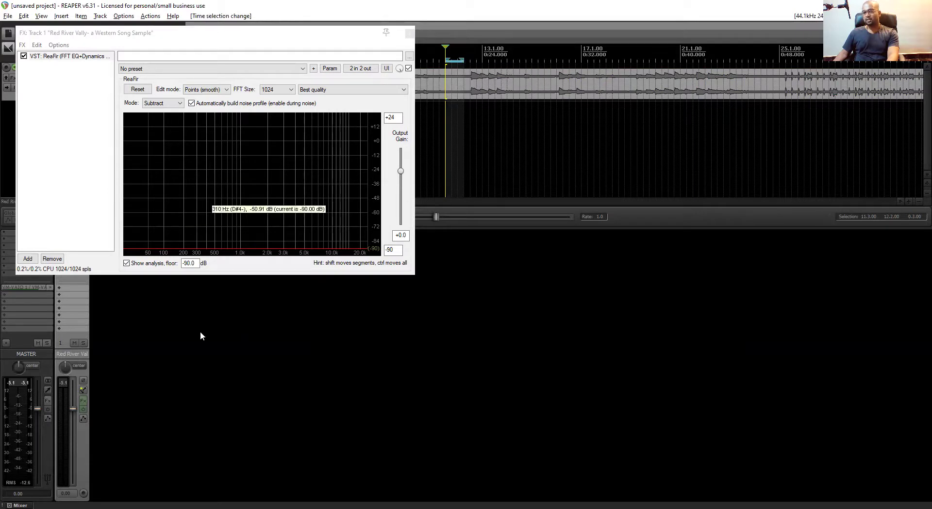
drag(687, 145, 687, 144)
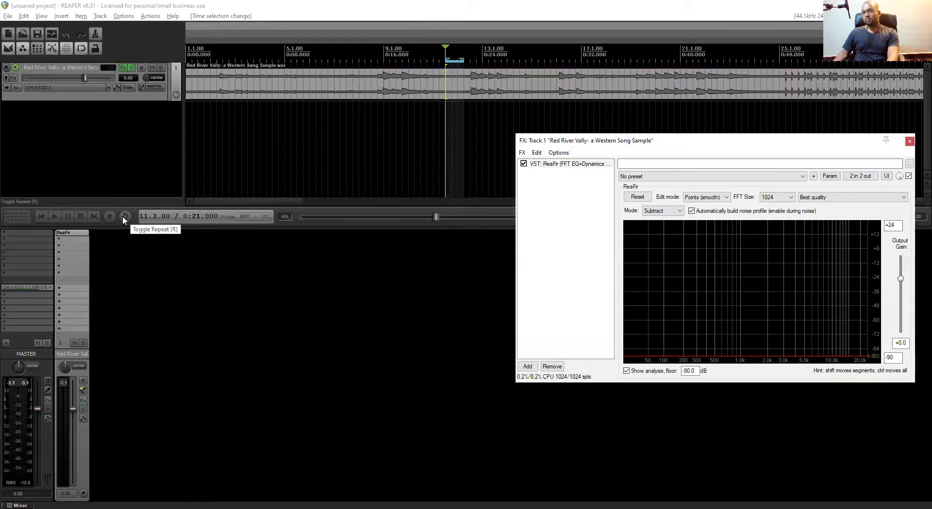
click(123, 216)
key(space)
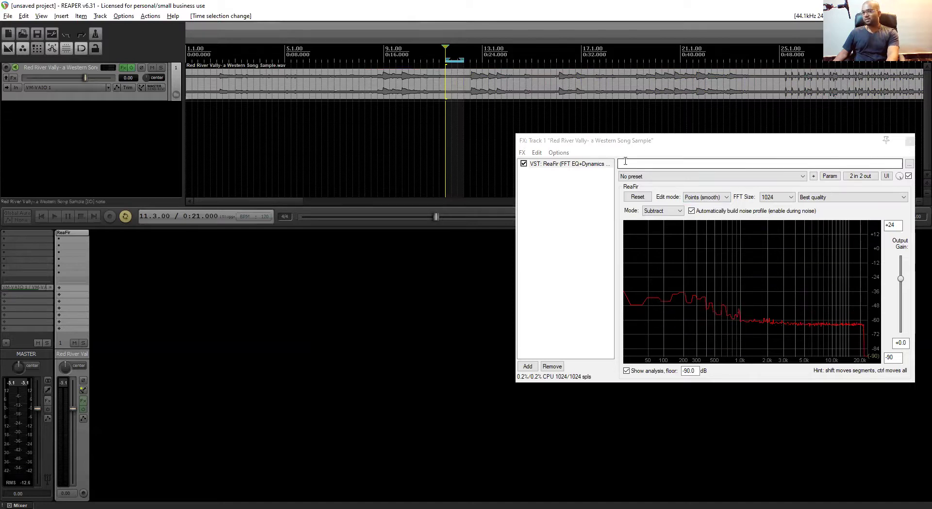
click(523, 165)
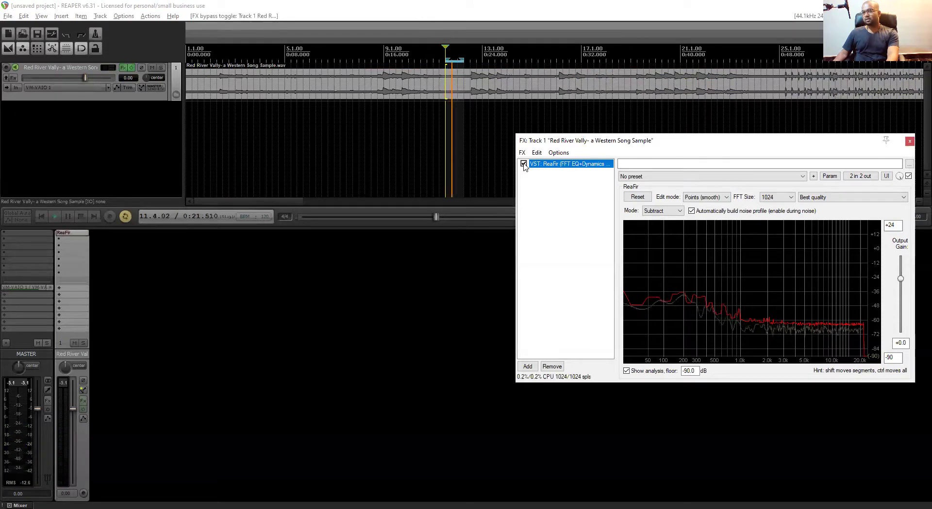
key(space)
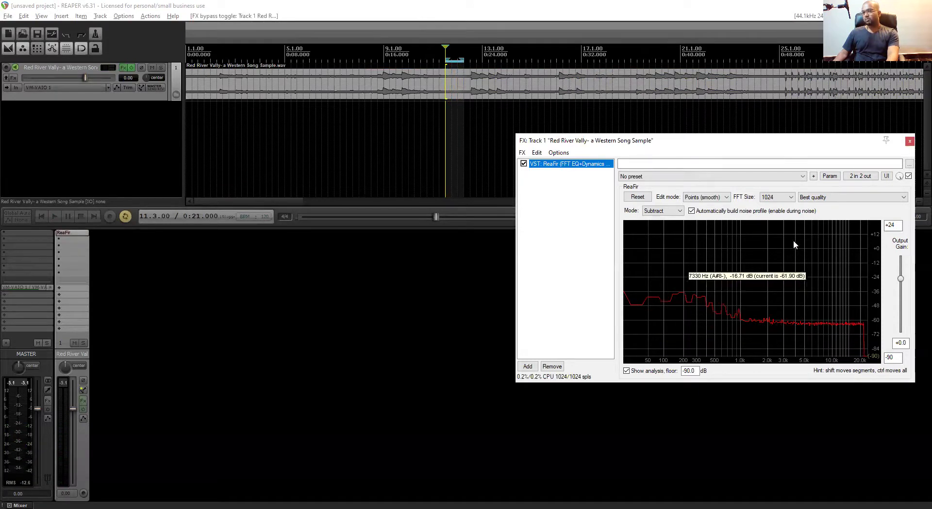
Step: Turn off automatic noise-profile building and play the song from around 0:24
click(690, 211)
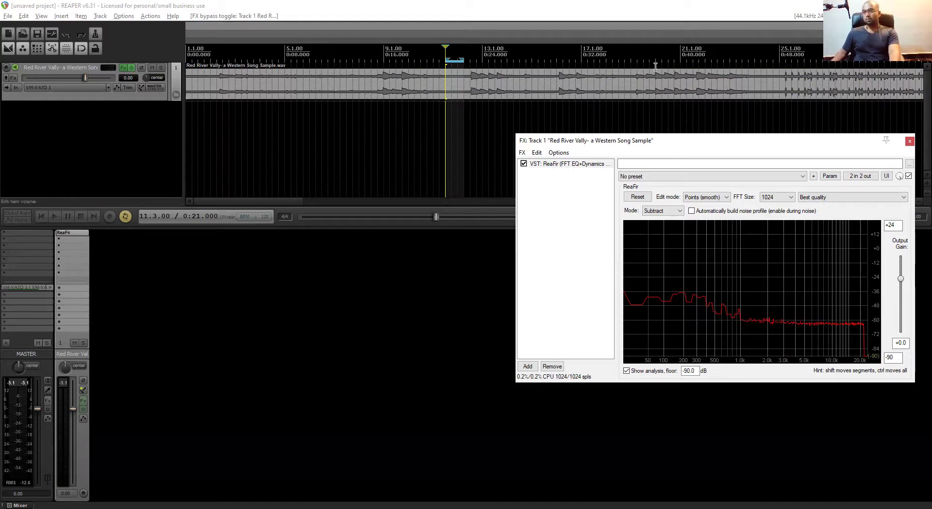
key(space)
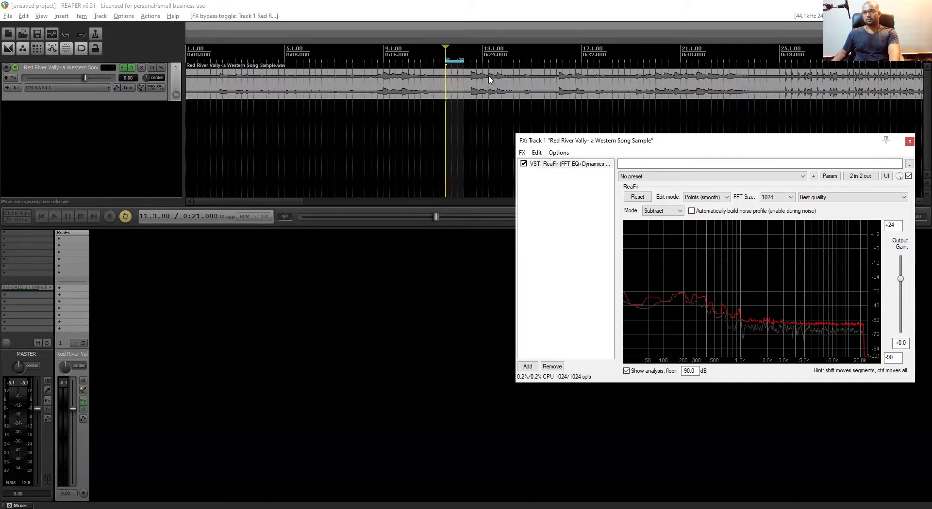
key(space)
click(468, 64)
key(space)
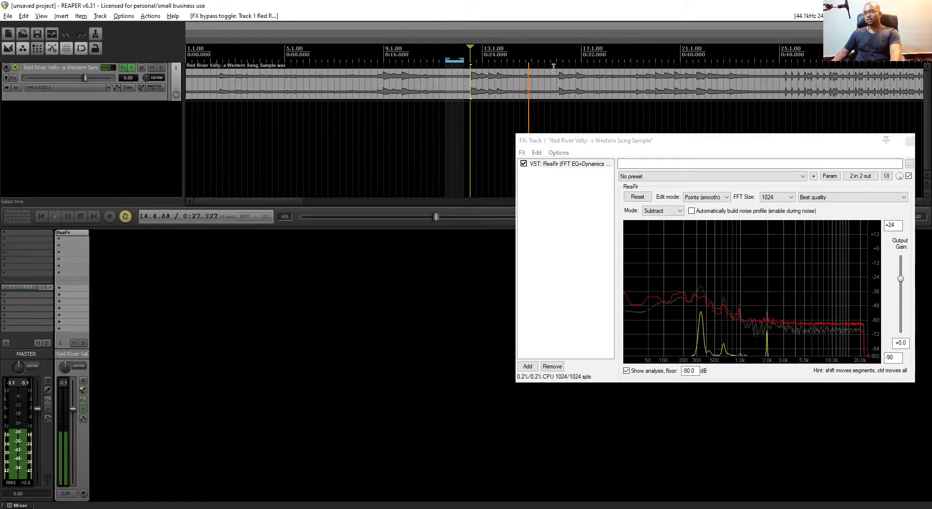
Step: Zoom out, play from around 0:50, and compare ReaFir bypassed versus enabled
click(631, 63)
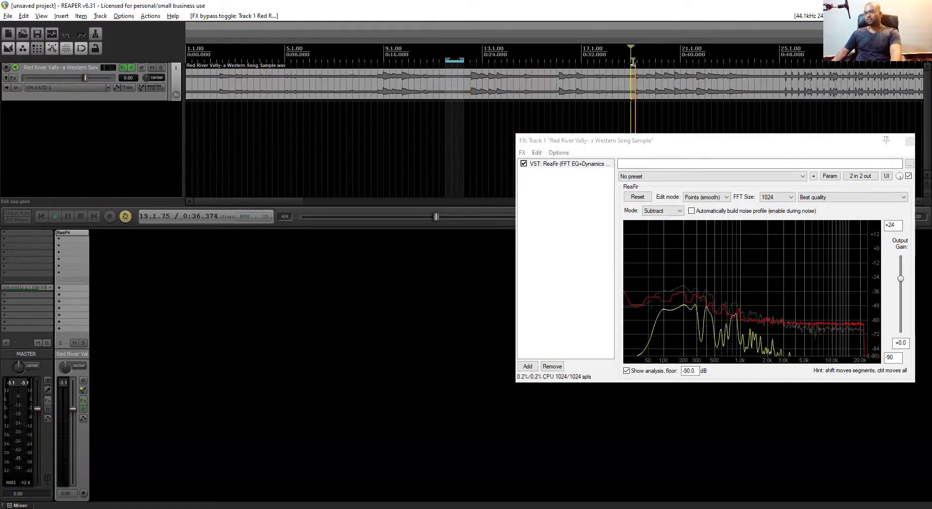
scroll(633, 62, down, 4)
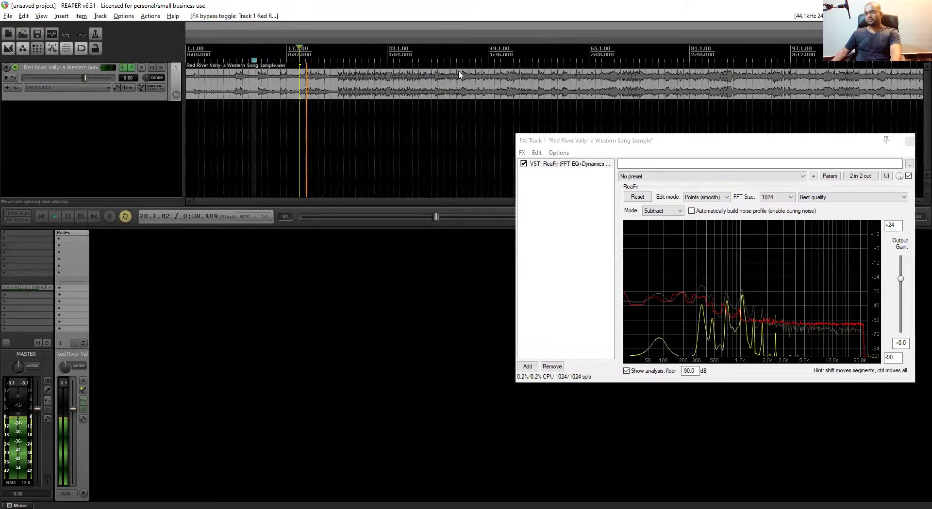
key(space)
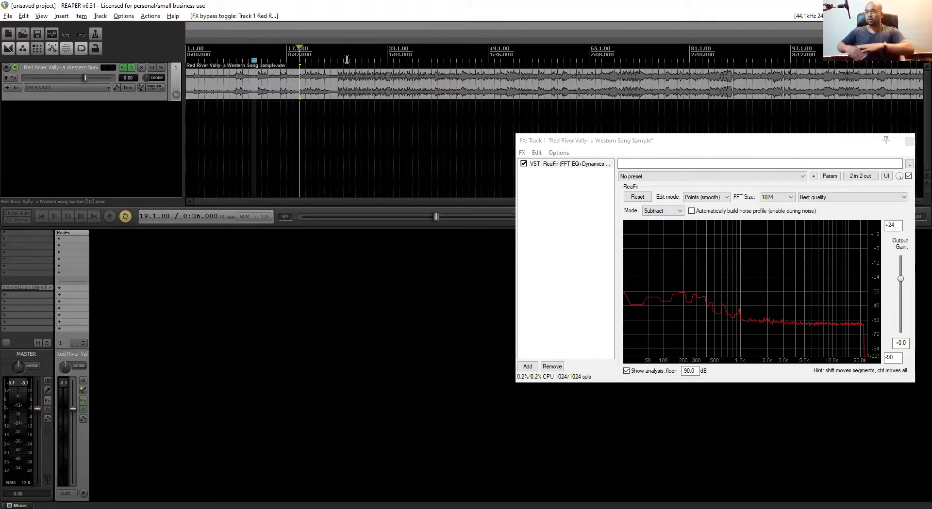
click(347, 58)
key(space)
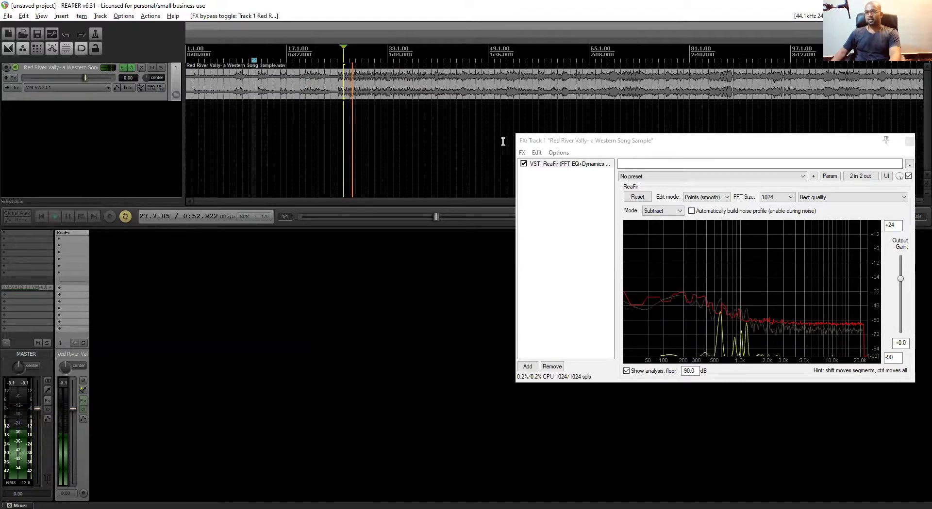
click(523, 164)
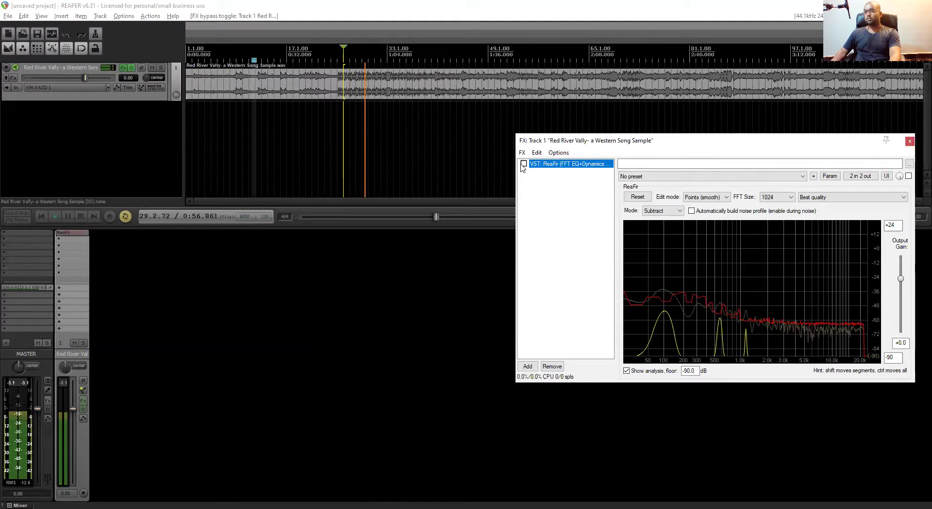
click(523, 164)
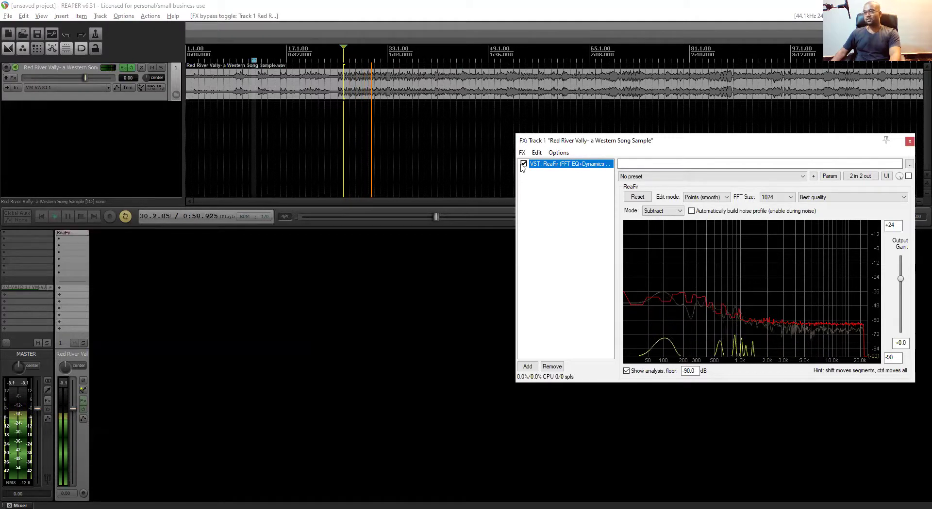
Step: Stop playback, place a noise-curve point near 4.7 kHz, and return to 0:21
key(space)
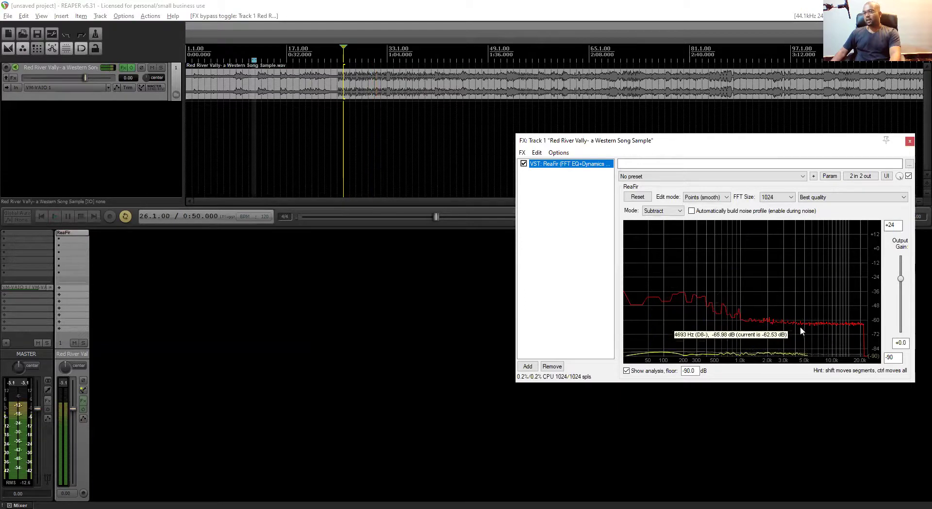
click(801, 323)
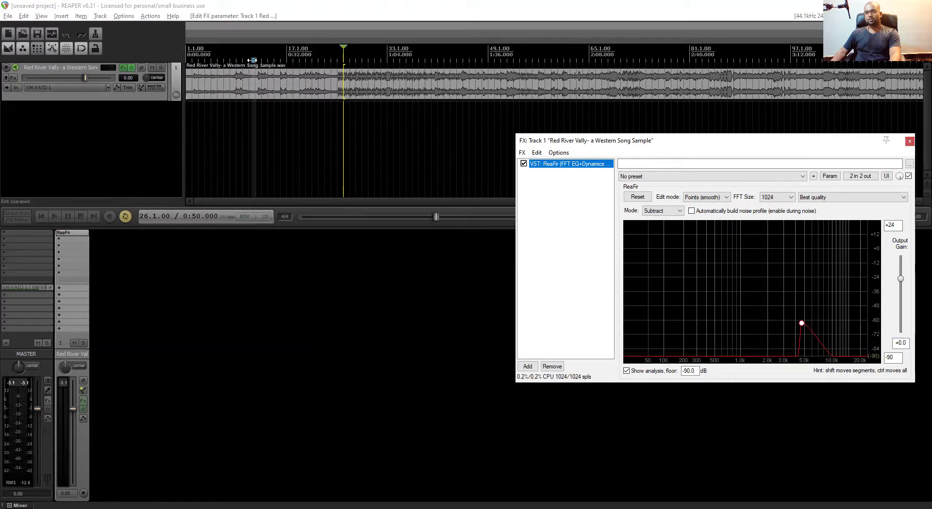
click(252, 61)
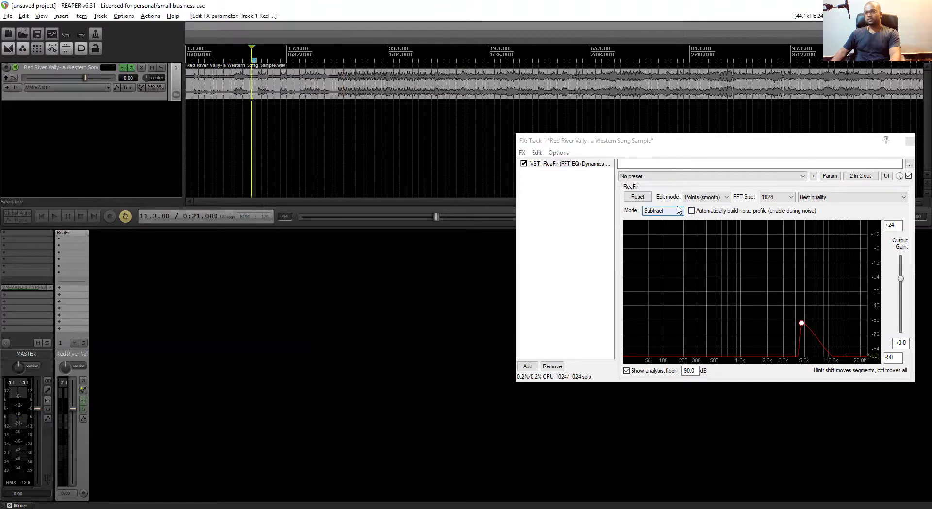
Step: Recapture and freeze the noise profile, then draw the curve lower from about 1.5k to 15.6k Hz
click(692, 211)
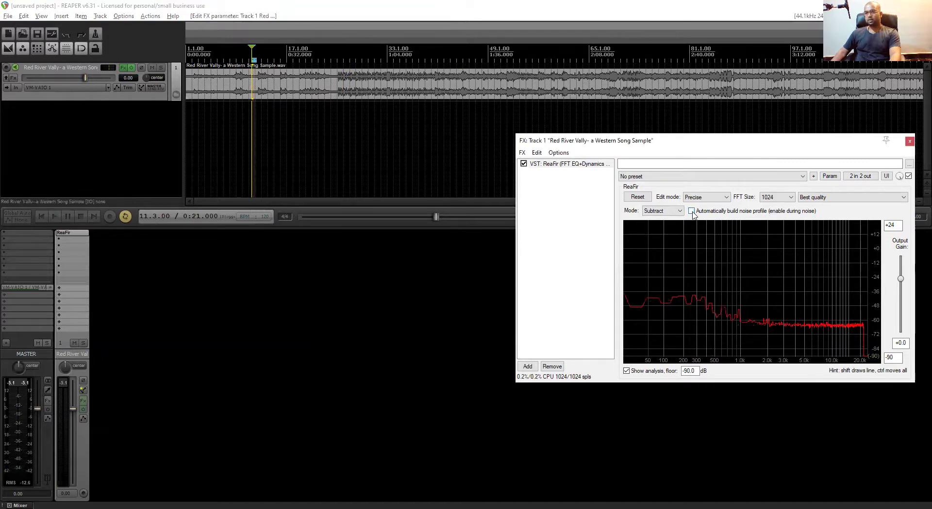
click(691, 211)
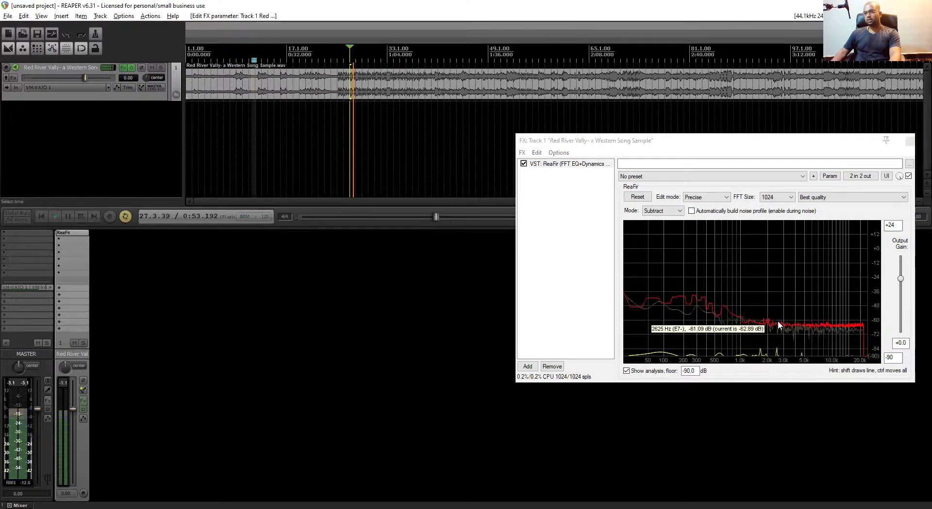
drag(777, 321, 849, 336)
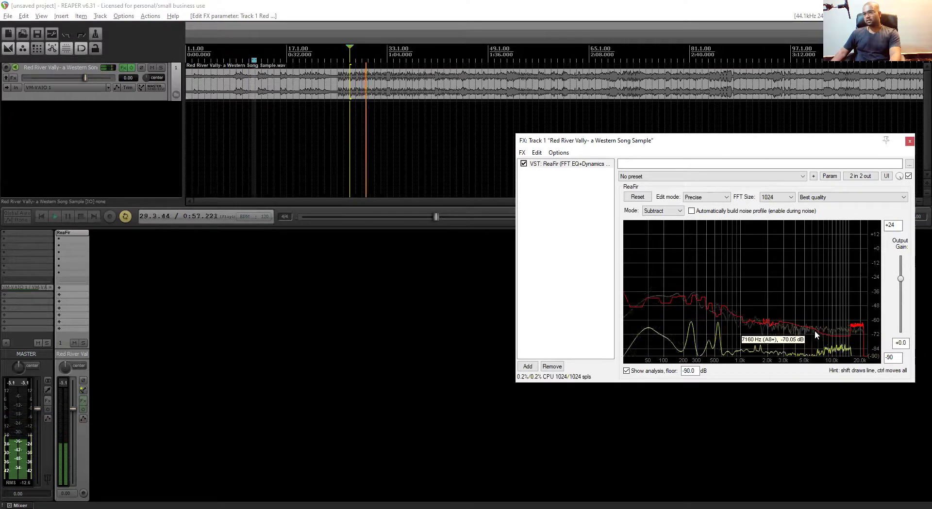
mouse_move(782, 344)
mouse_down()
mouse_move(747, 348)
mouse_move(741, 336)
mouse_move(803, 335)
mouse_move(746, 324)
mouse_move(808, 333)
mouse_move(850, 325)
mouse_move(838, 330)
mouse_up()
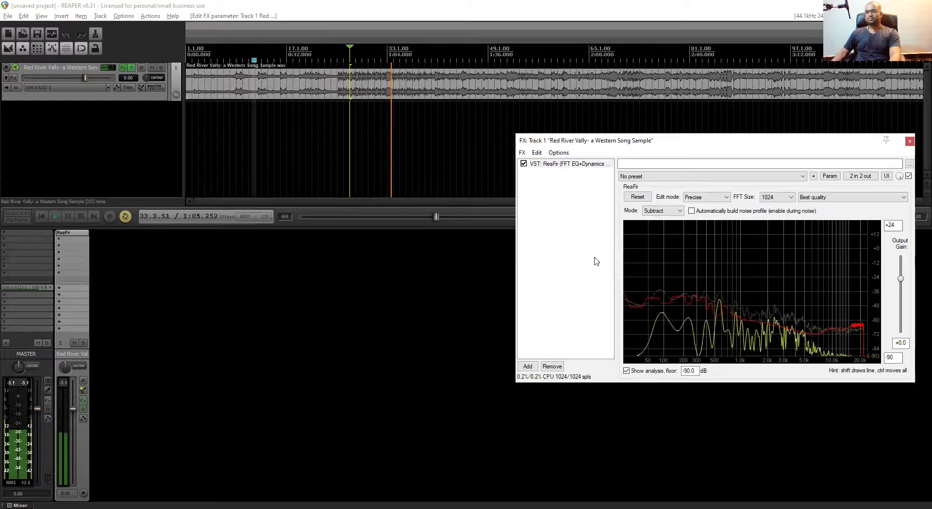
key(space)
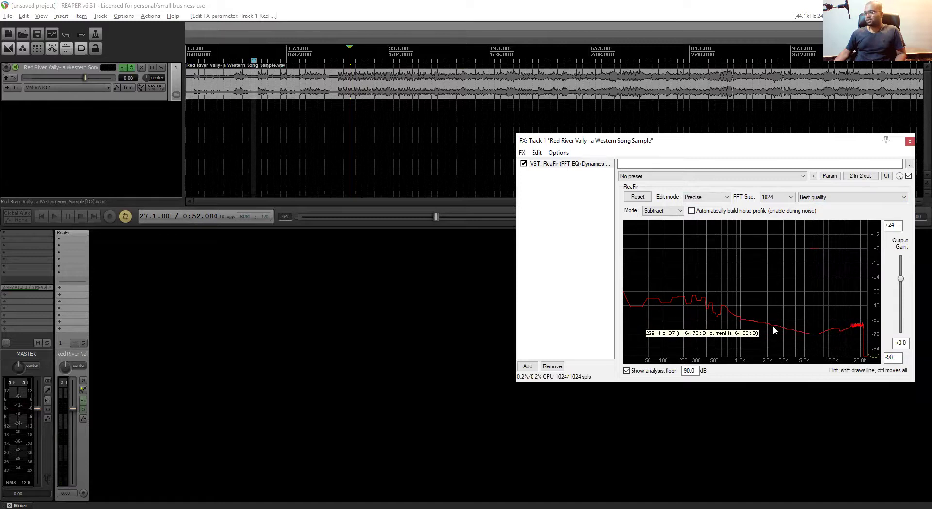
Step: Redraw the noise curve flat near -48 dB up to about 8.7 kHz, dropping lower above
mouse_move(792, 327)
mouse_down()
mouse_move(821, 332)
mouse_move(841, 314)
mouse_move(847, 321)
mouse_move(775, 328)
mouse_move(706, 318)
mouse_move(685, 326)
mouse_move(711, 312)
mouse_move(826, 311)
mouse_move(827, 327)
mouse_up()
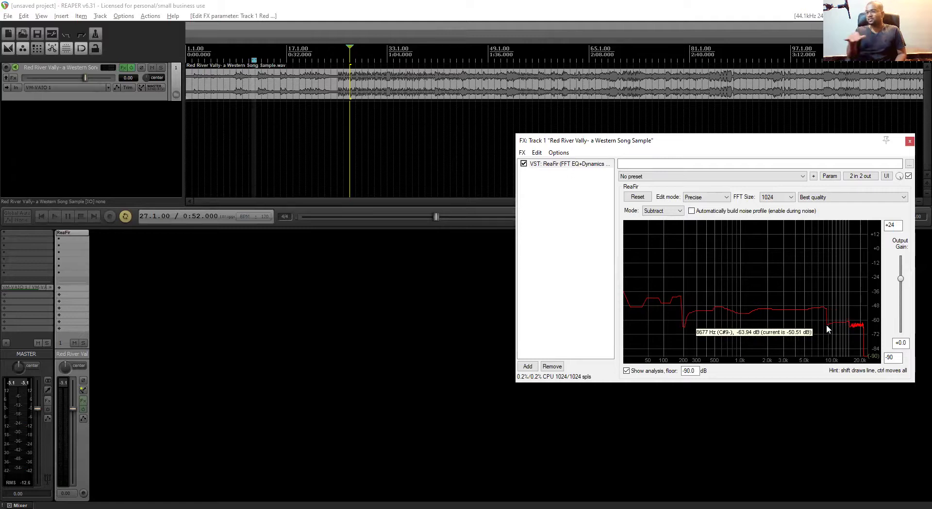